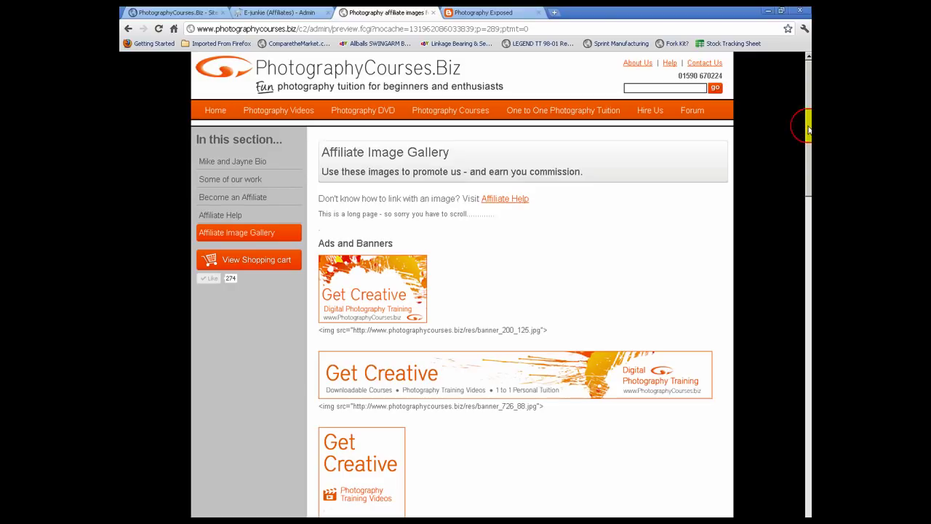
# Open E-junkie's affiliate code page for the PhotographyCourses.Biz merchant program
pyautogui.moveTo(809, 130); pyautogui.dragTo(809, 316)
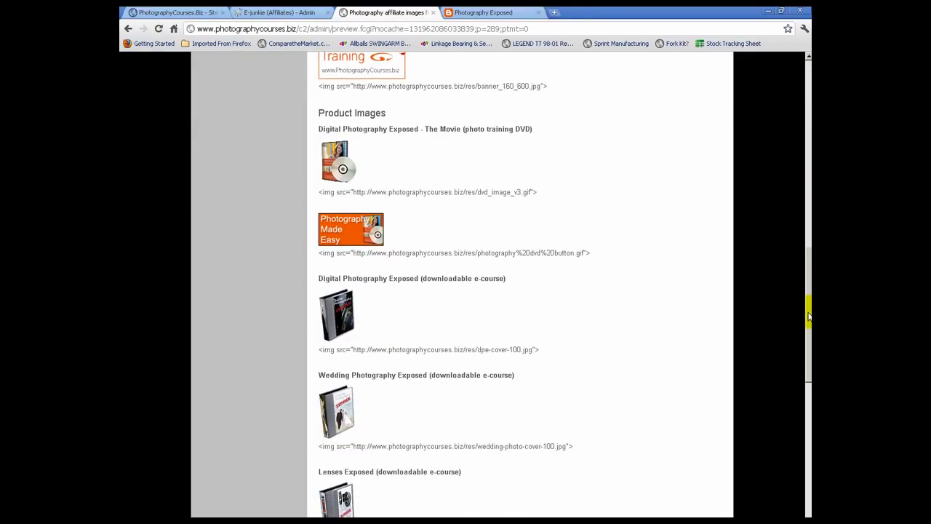
pyautogui.moveTo(809, 316); pyautogui.dragTo(809, 120)
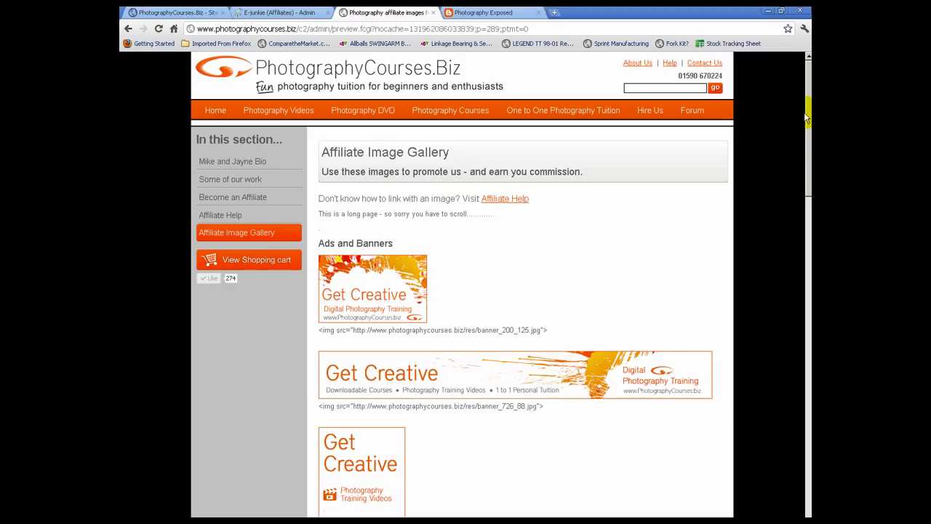
pyautogui.click(262, 12)
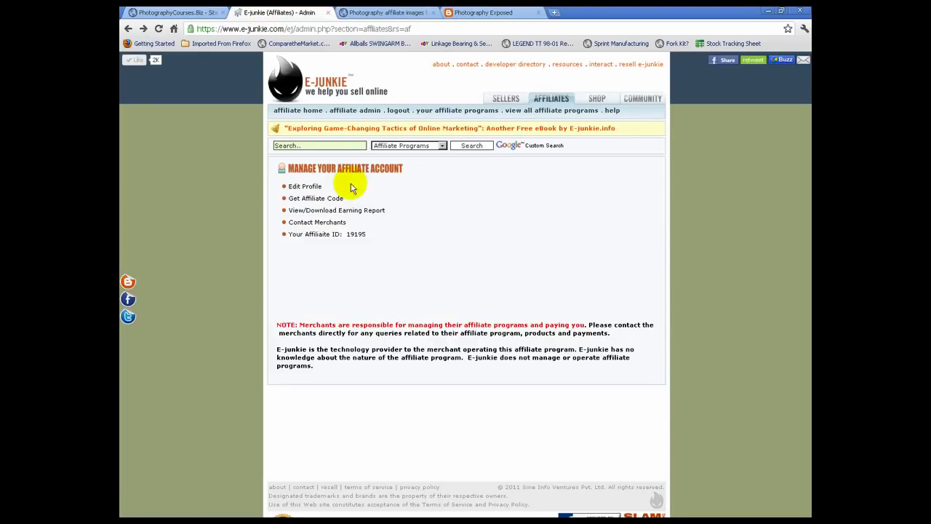
pyautogui.click(302, 198)
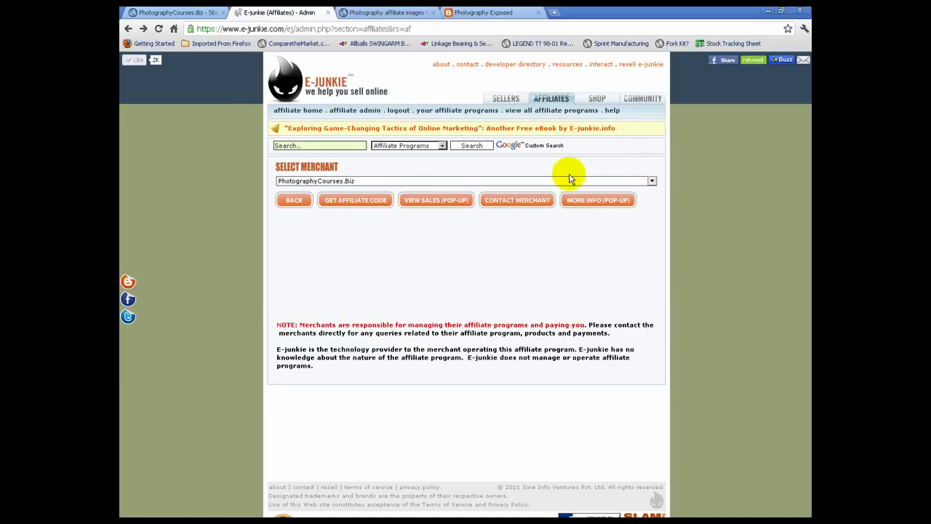
pyautogui.click(653, 182)
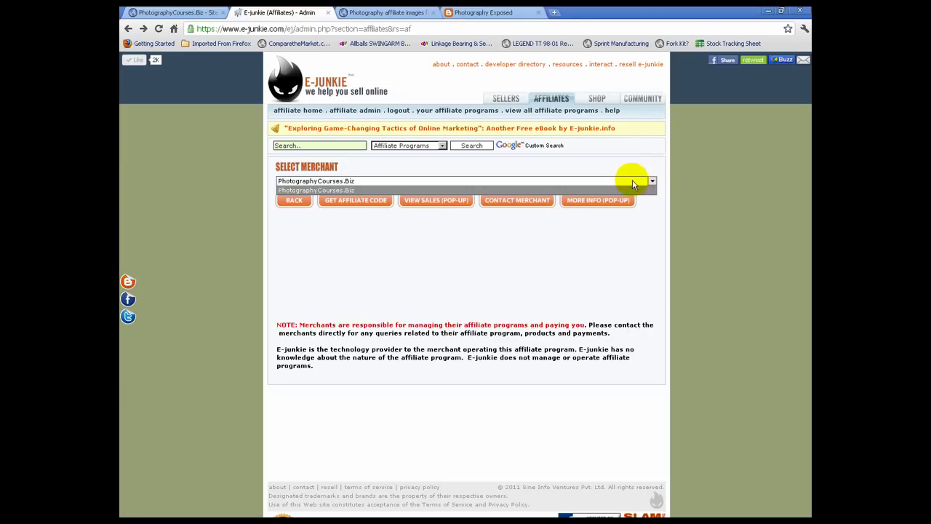
pyautogui.click(620, 182)
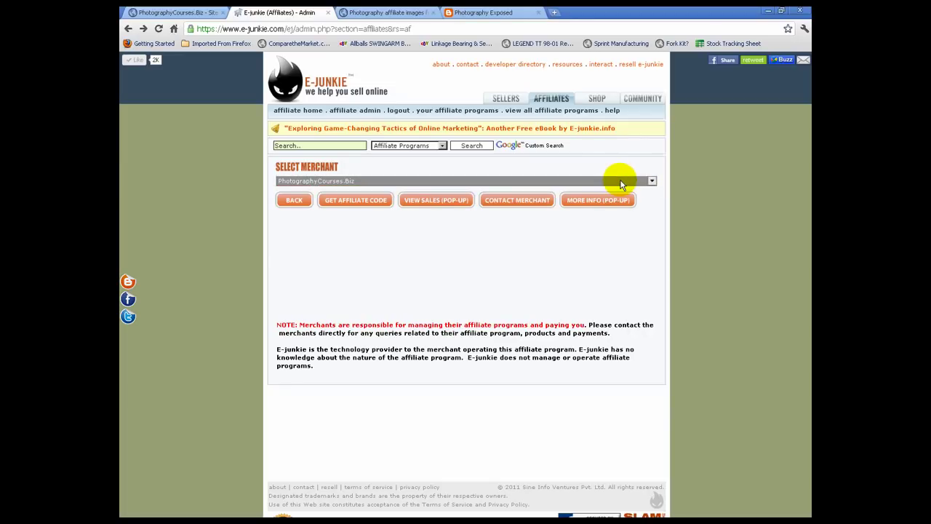
pyautogui.click(355, 200)
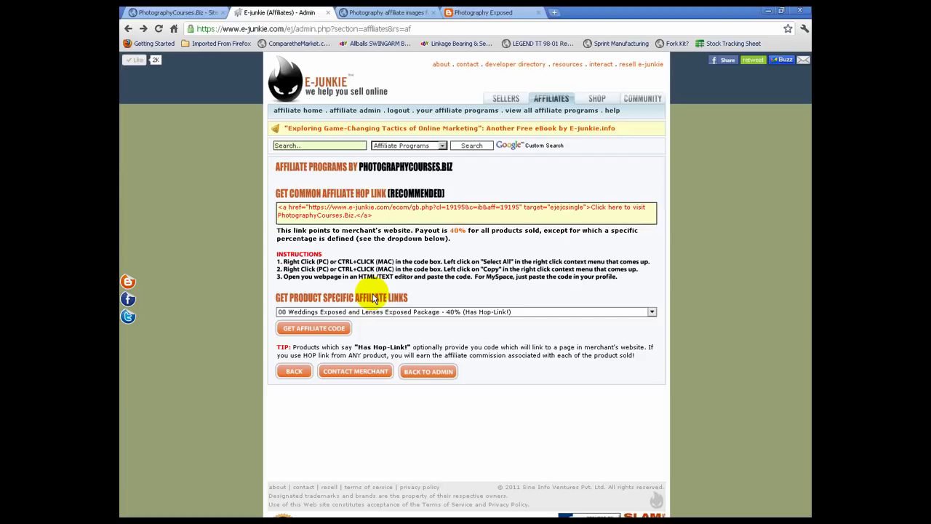
# Select and copy the entire common hop link code for PhotographyCourses.Biz
pyautogui.rightClick(331, 212)
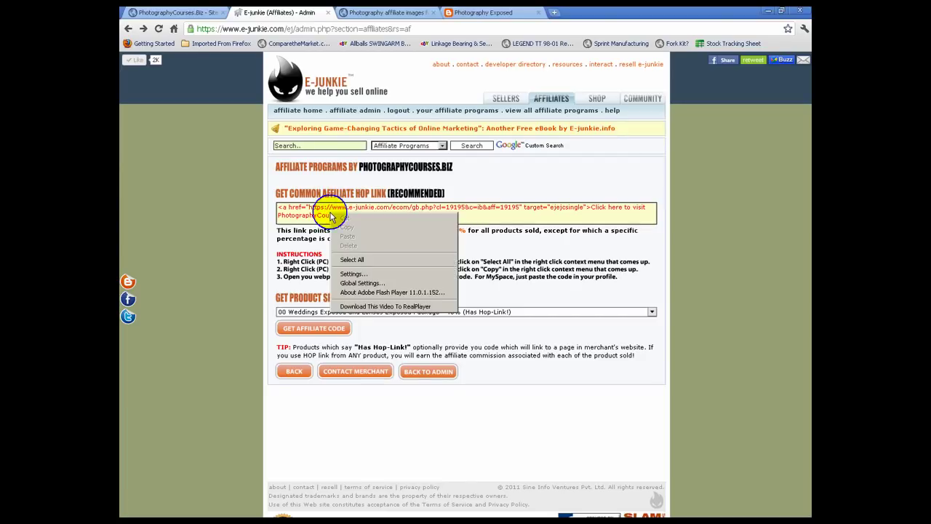
pyautogui.click(360, 260)
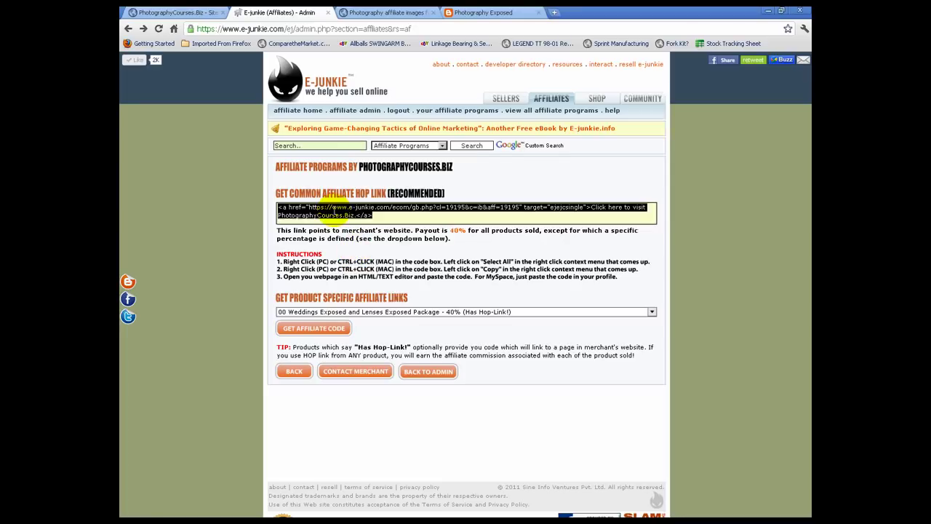
pyautogui.rightClick(333, 211)
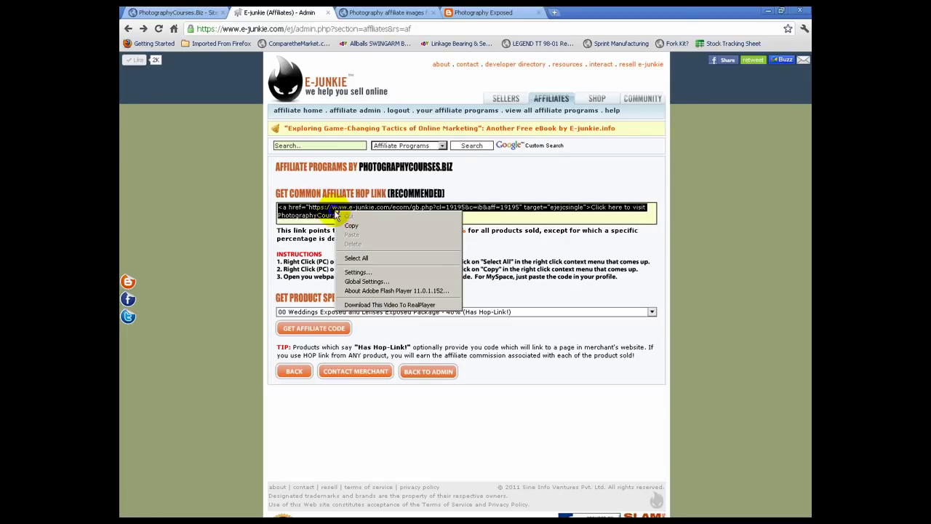
pyautogui.click(353, 229)
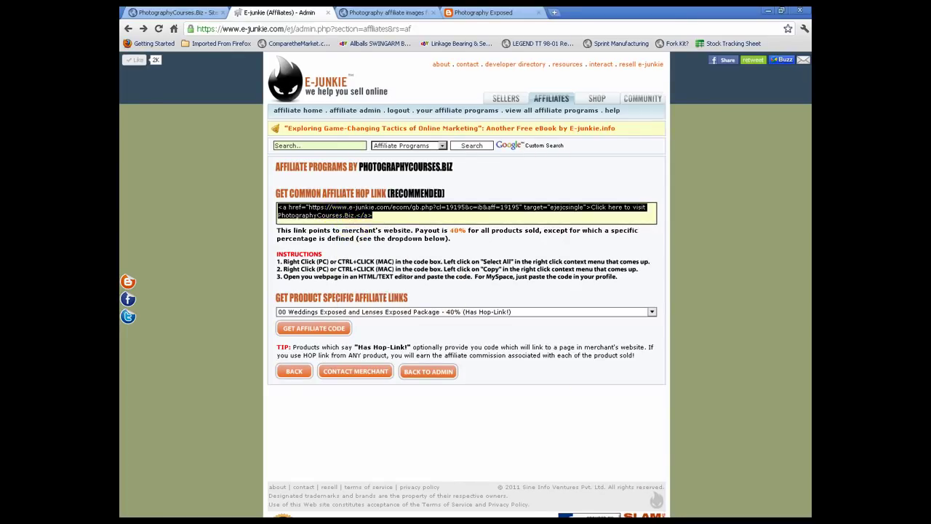
# Paste the hop link code into the Notepad file and select its link text
pyautogui.hotkey('alt', 'Tab')
pyautogui.rightClick(451, 218)
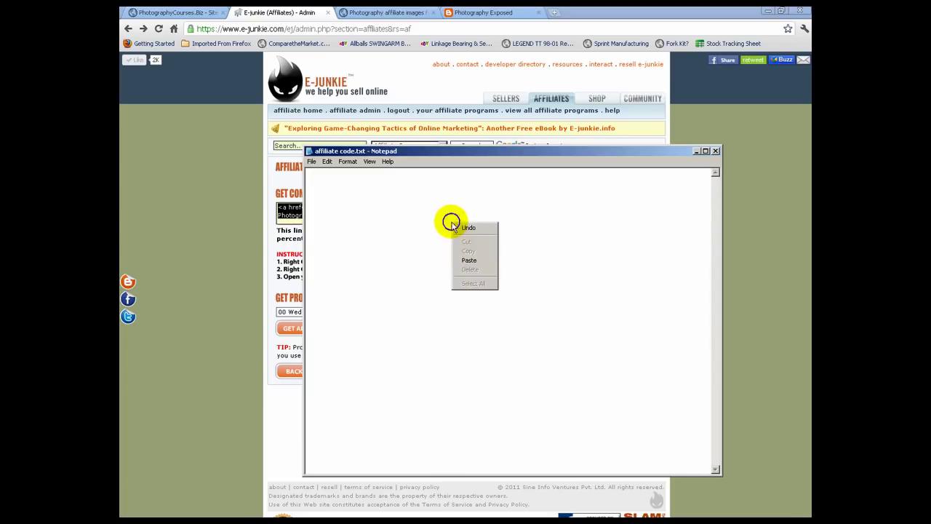
pyautogui.click(485, 259)
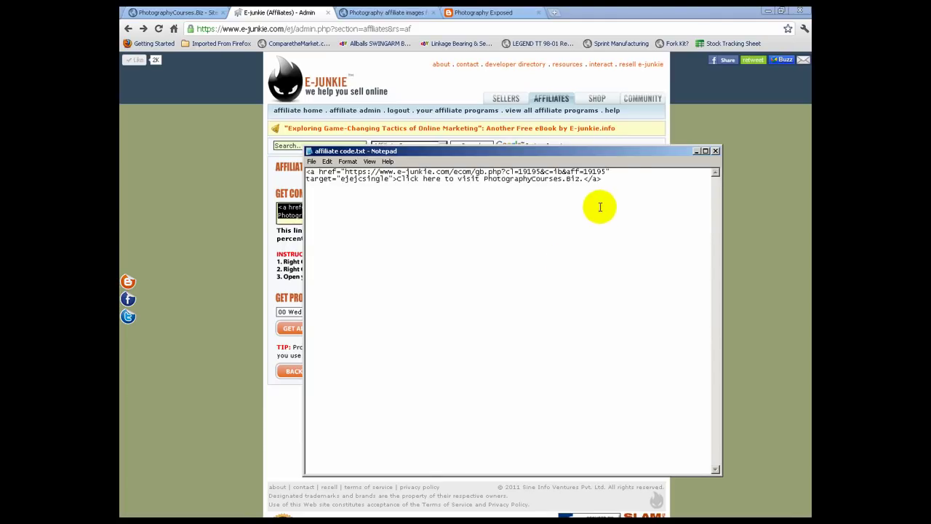
pyautogui.click(582, 179)
pyautogui.moveTo(582, 179); pyautogui.dragTo(397, 179)
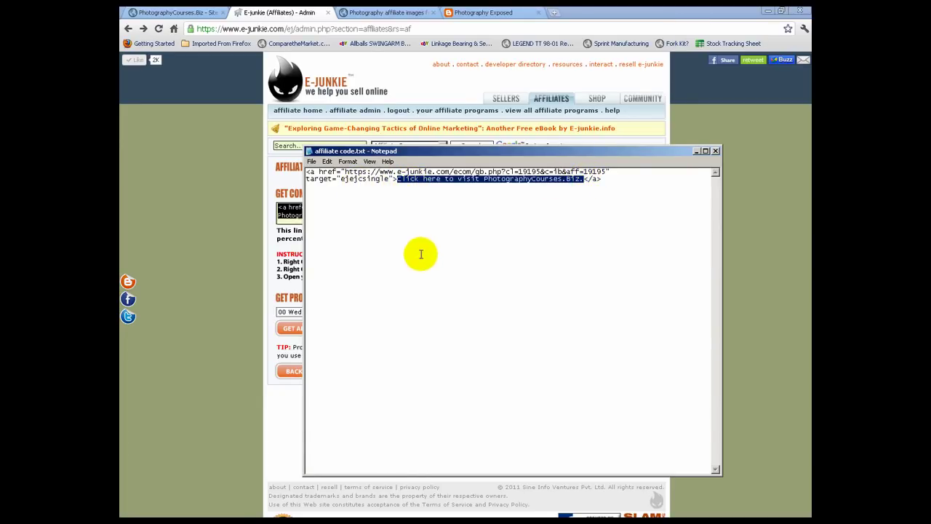
pyautogui.click(387, 13)
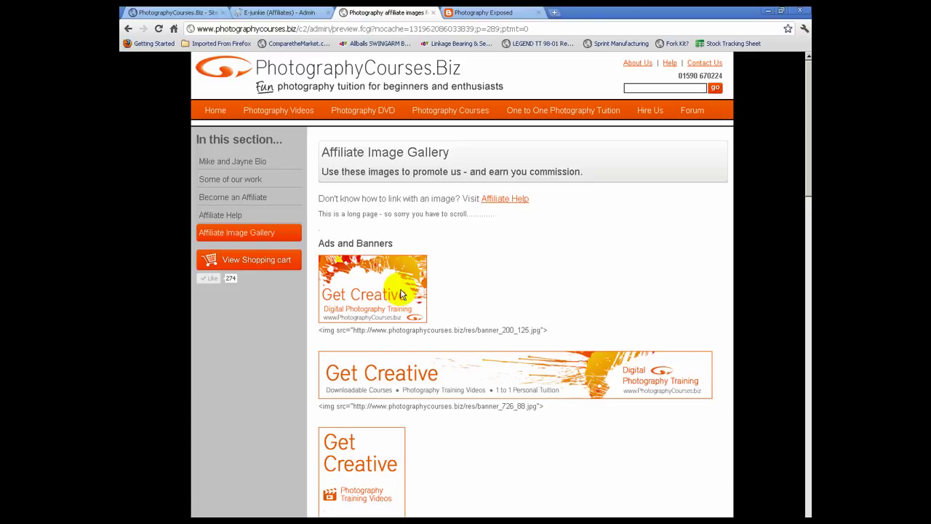
# Copy the small Get Creative banner's img src code from the gallery into the clipboard
pyautogui.moveTo(561, 332); pyautogui.dragTo(321, 332)
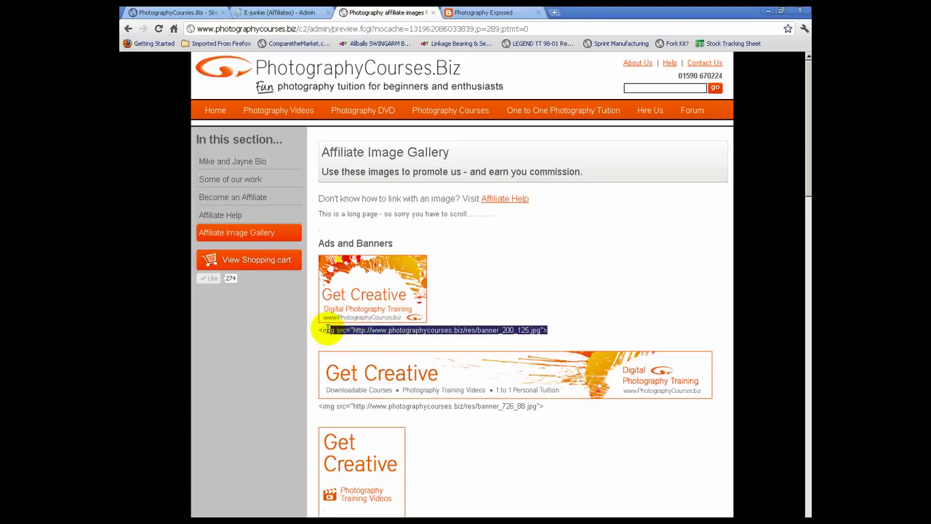
pyautogui.rightClick(420, 330)
pyautogui.click(443, 336)
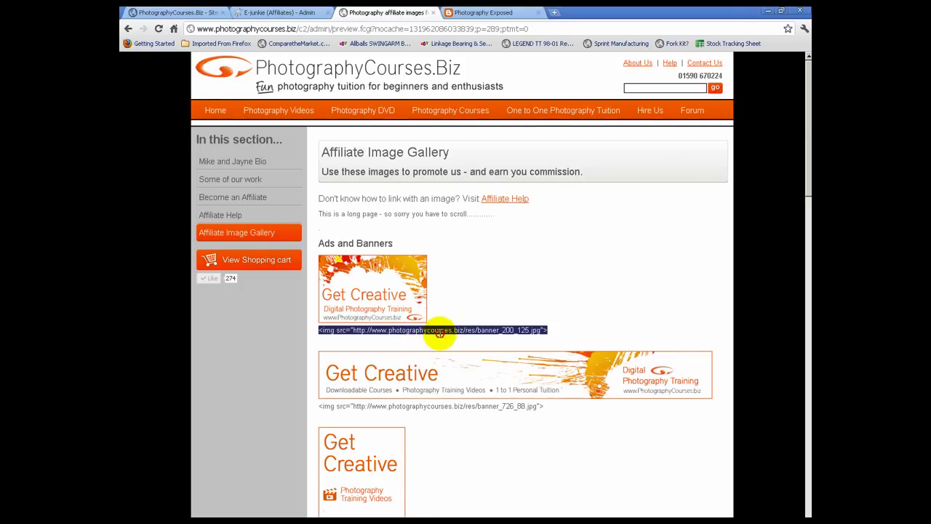
pyautogui.hotkey('alt', 'Tab')
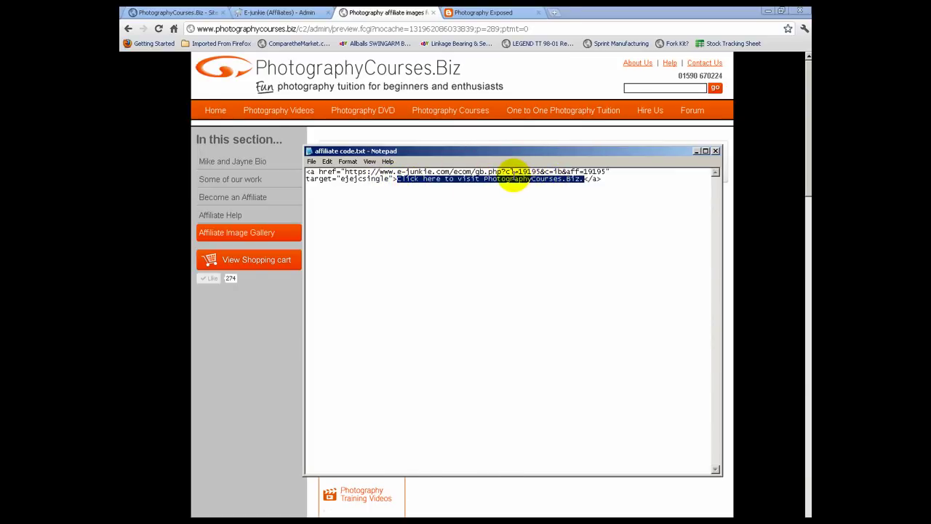
# Replace the link text with the banner image tag and copy the complete linked-image code
pyautogui.rightClick(492, 179)
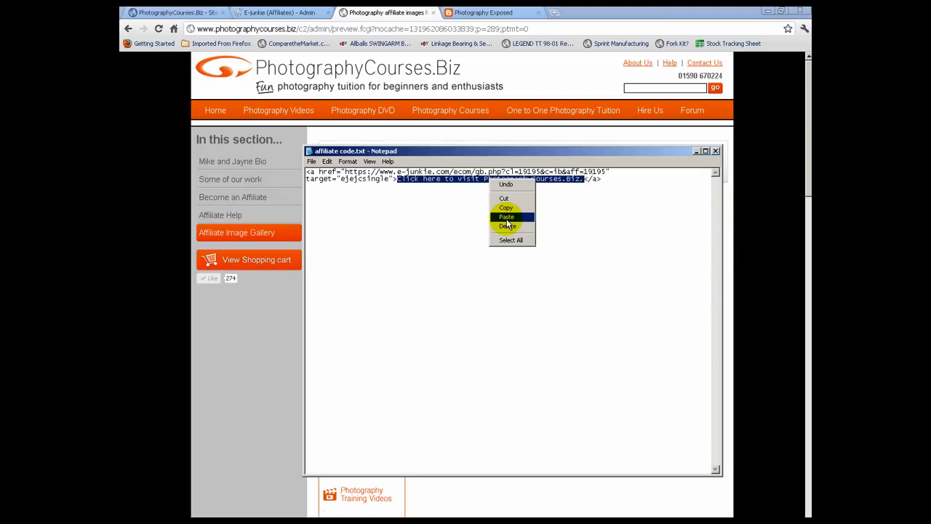
pyautogui.click(506, 216)
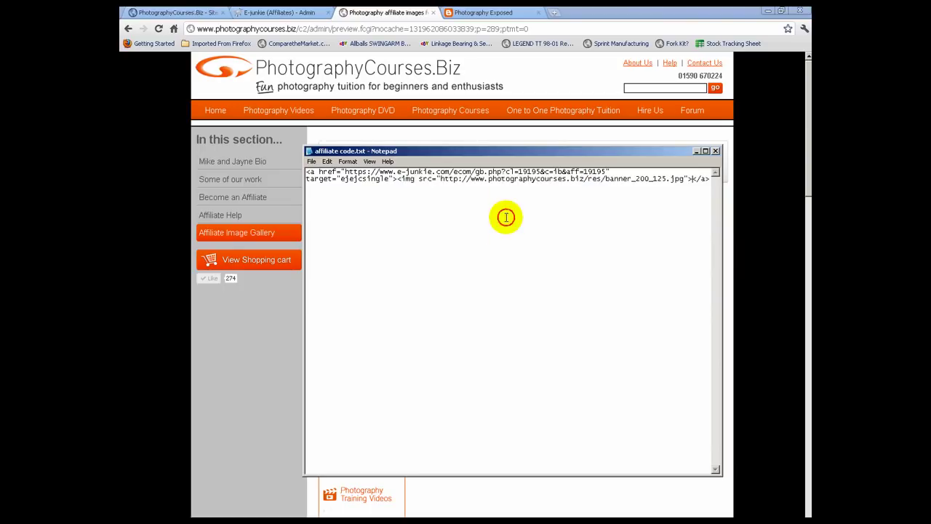
pyautogui.rightClick(484, 182)
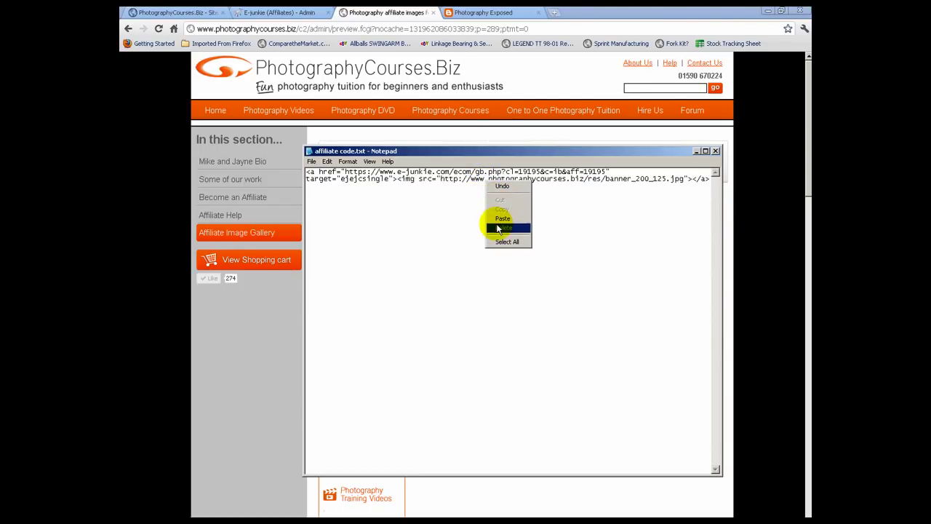
pyautogui.click(502, 241)
pyautogui.rightClick(479, 181)
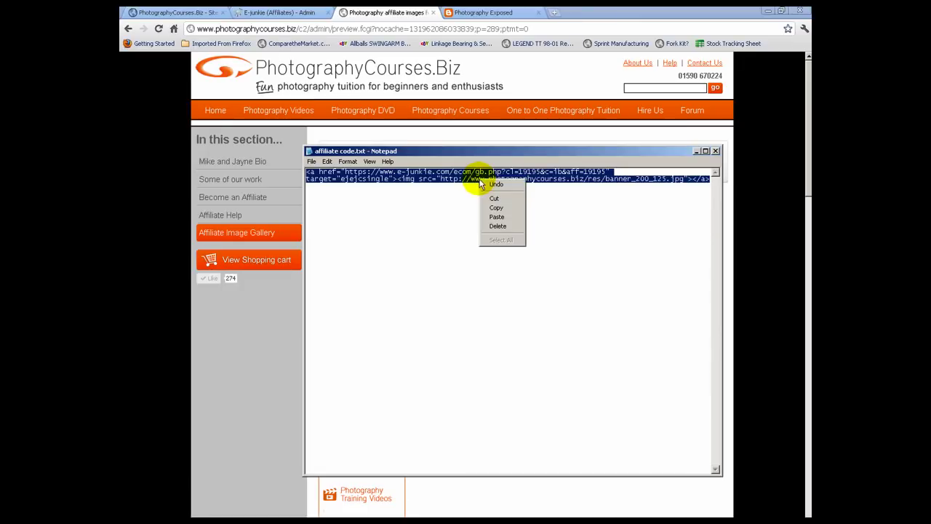
pyautogui.click(498, 210)
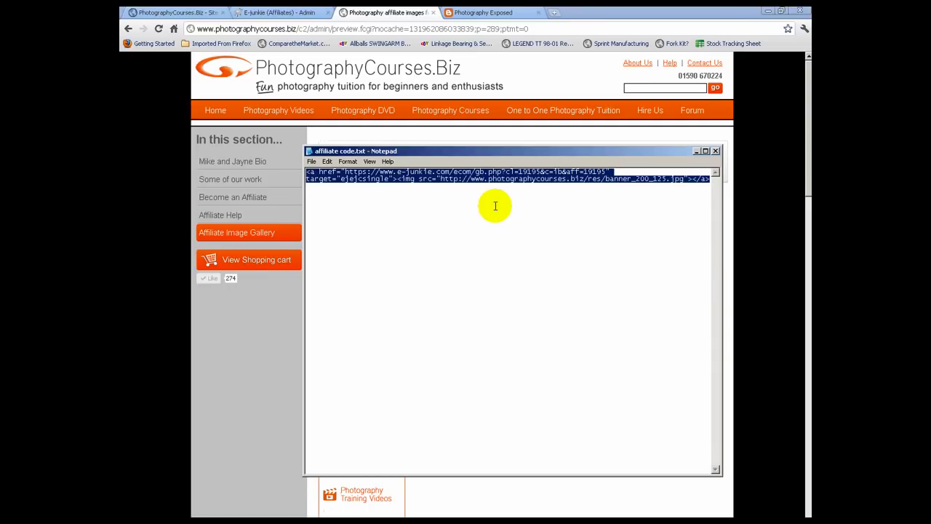
# Open the Photography Exposed blog's Design layout page in Blogger
pyautogui.click(483, 13)
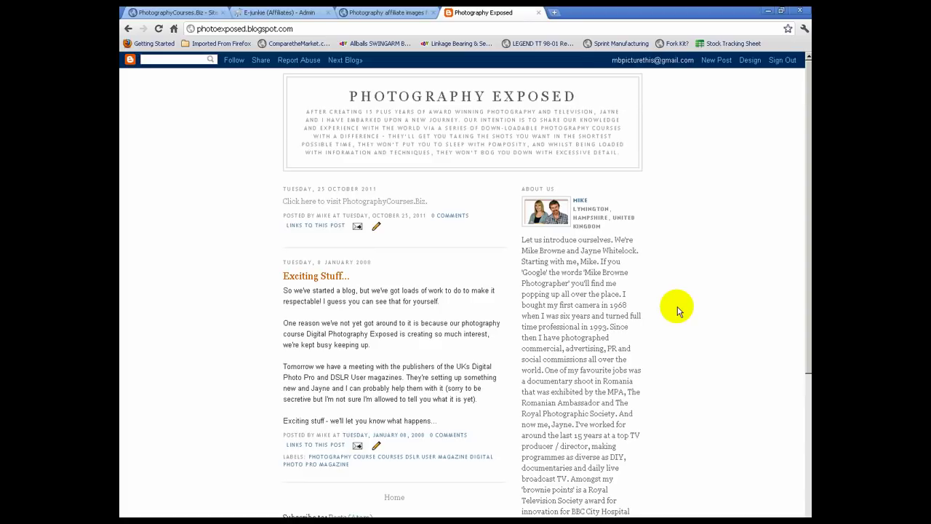
pyautogui.click(750, 62)
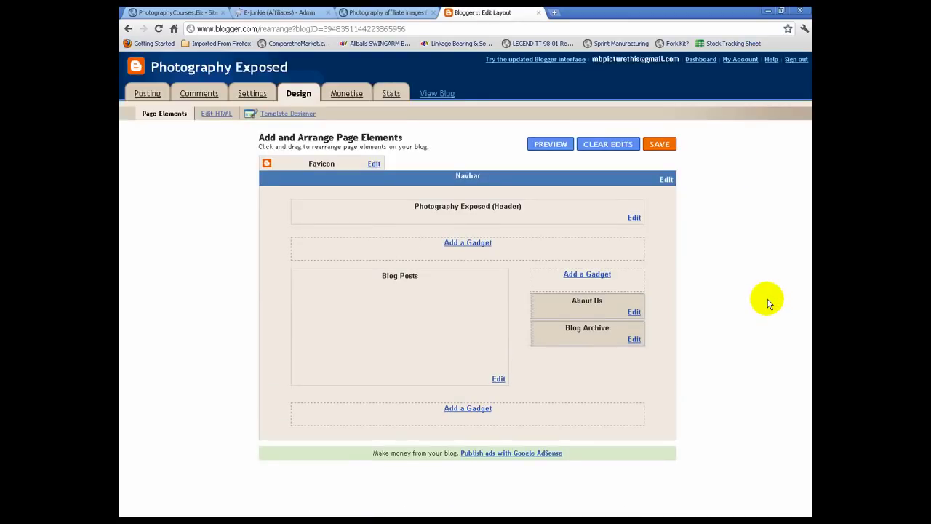
# Save a sidebar HTML/JavaScript gadget containing the pasted banner code, then view the blog
pyautogui.click(578, 277)
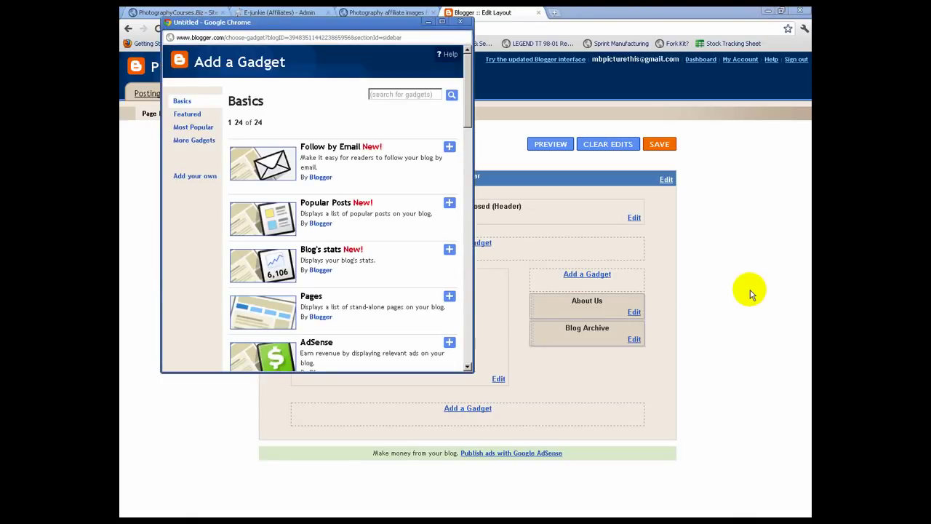
pyautogui.moveTo(466, 109); pyautogui.dragTo(465, 179)
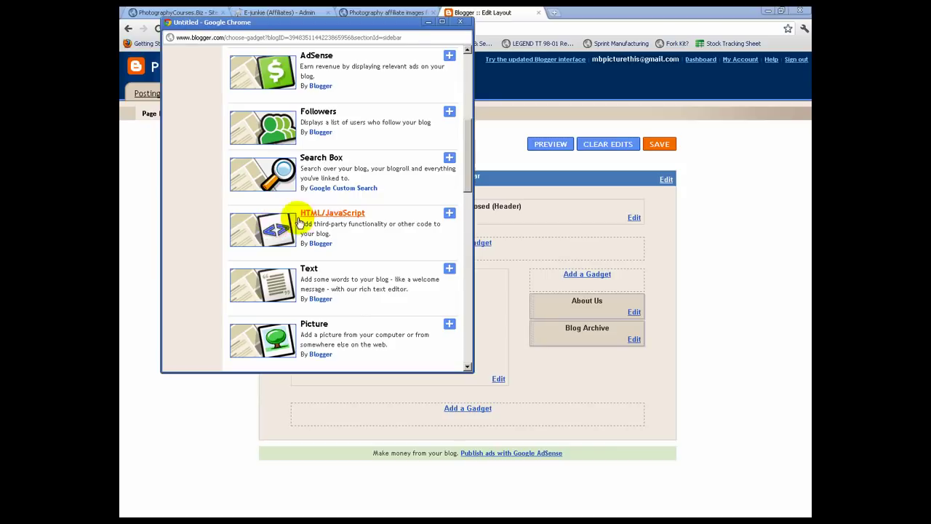
pyautogui.click(270, 232)
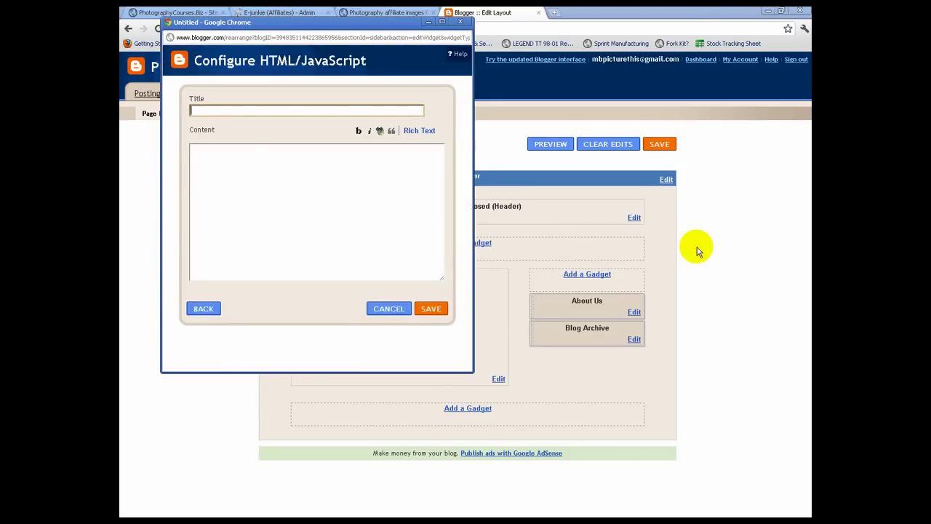
pyautogui.rightClick(248, 165)
pyautogui.click(265, 219)
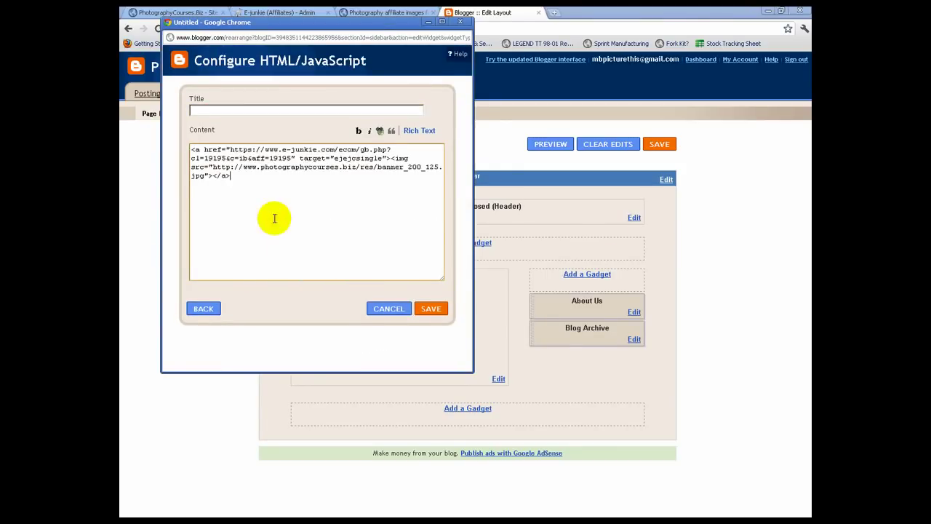
pyautogui.click(430, 310)
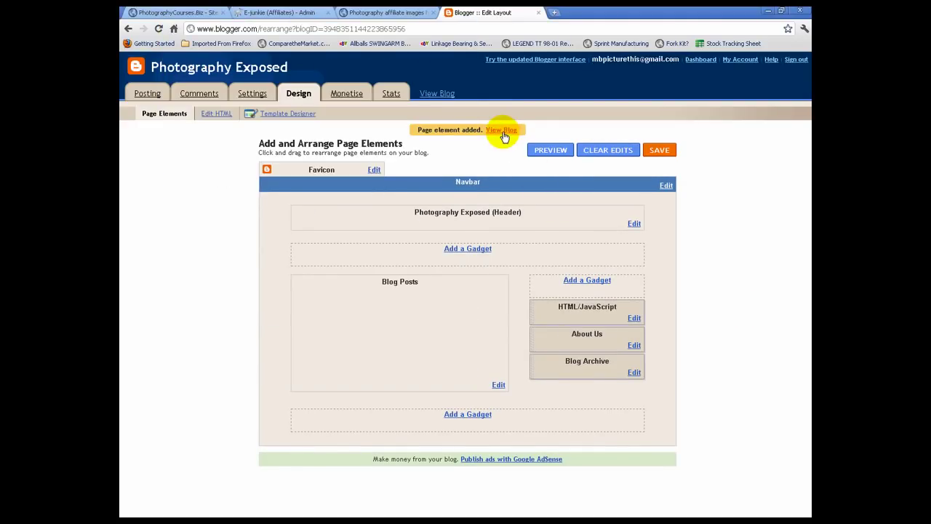
pyautogui.click(504, 138)
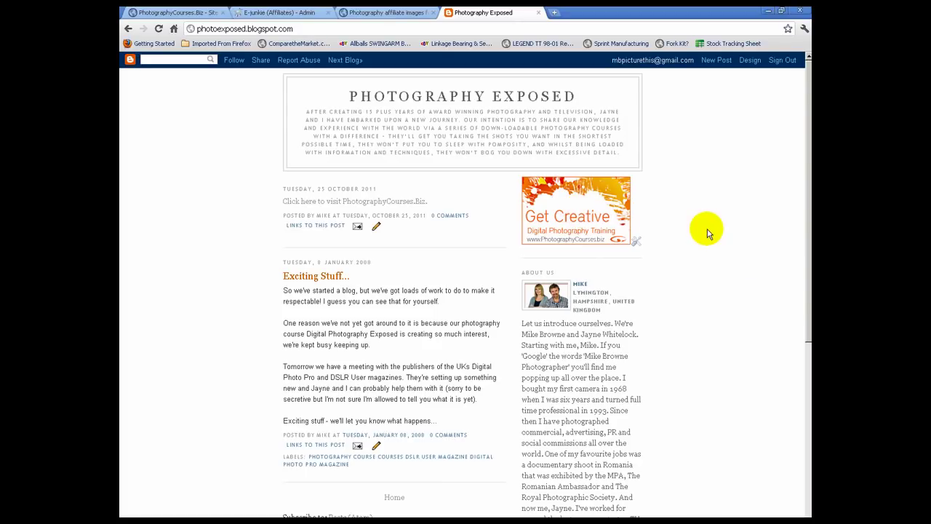
pyautogui.click(622, 234)
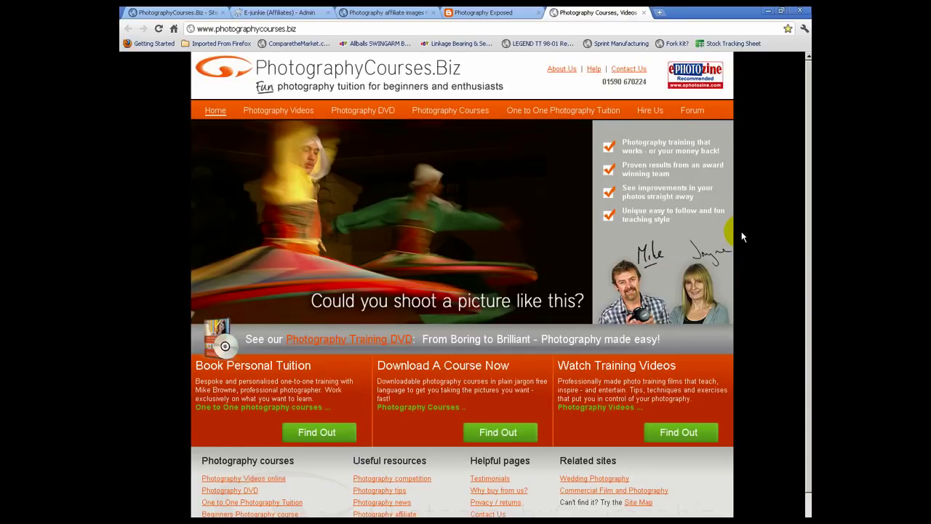
pyautogui.click(643, 13)
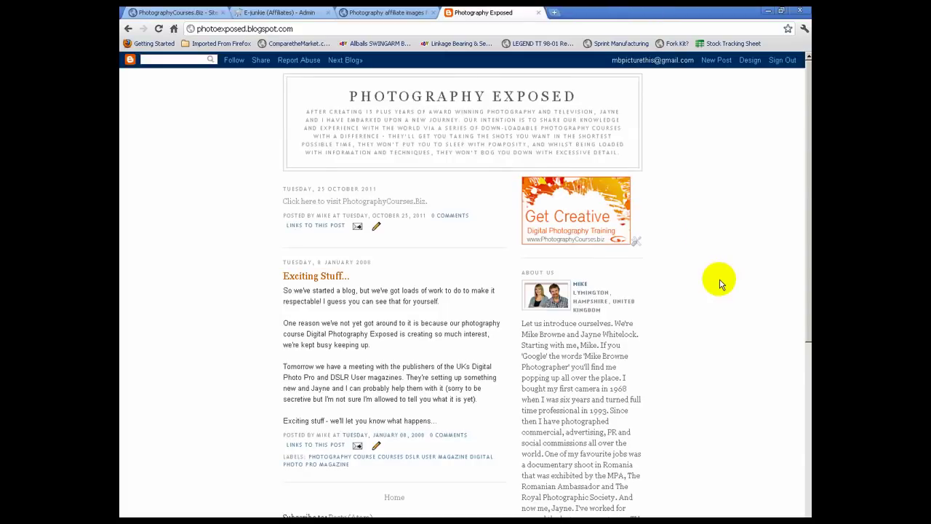
# Delete the Get Creative banner HTML/JavaScript gadget from the sidebar
pyautogui.click(636, 241)
pyautogui.click(213, 309)
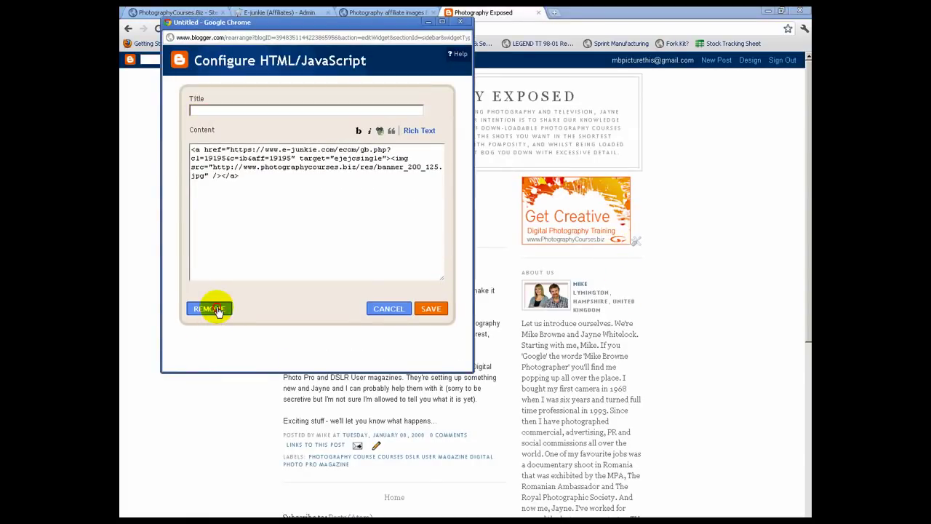
pyautogui.click(492, 297)
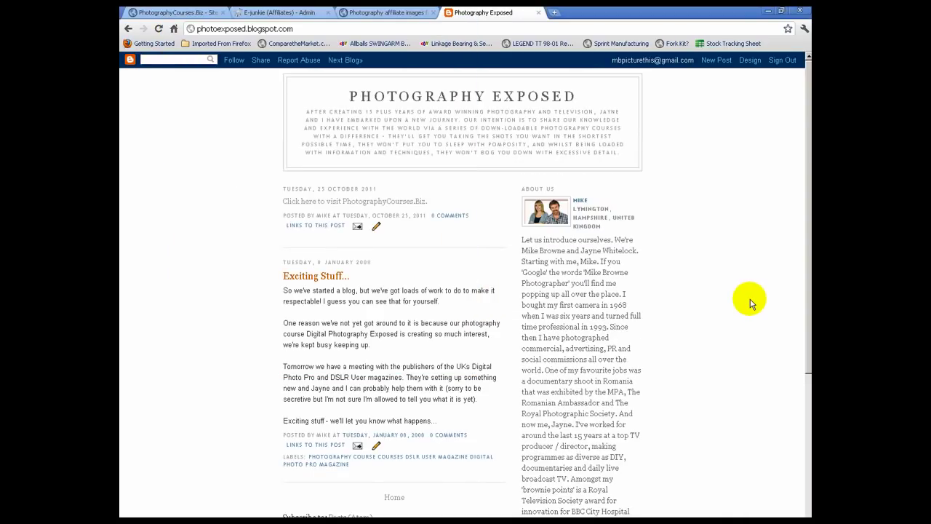
# Generate and select the product-specific link code for Digital Photography Exposed - The Movie
pyautogui.click(305, 13)
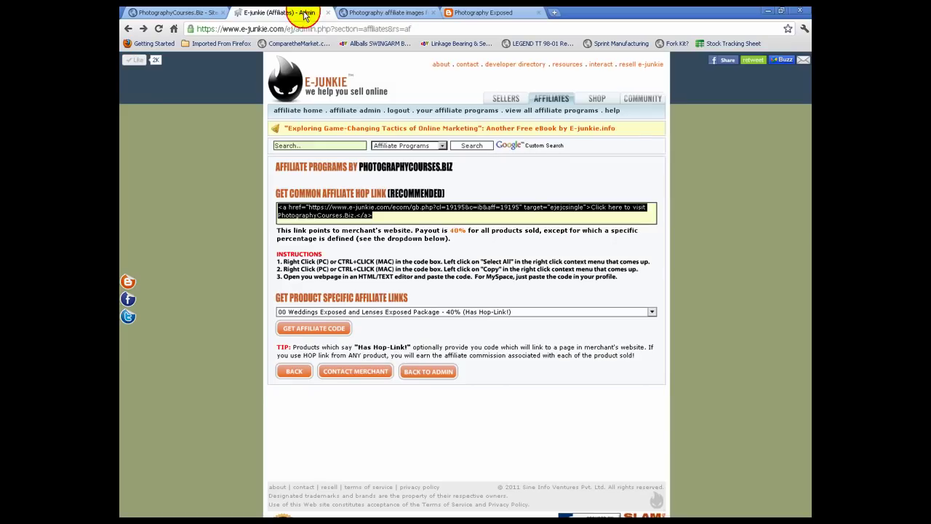
pyautogui.click(587, 259)
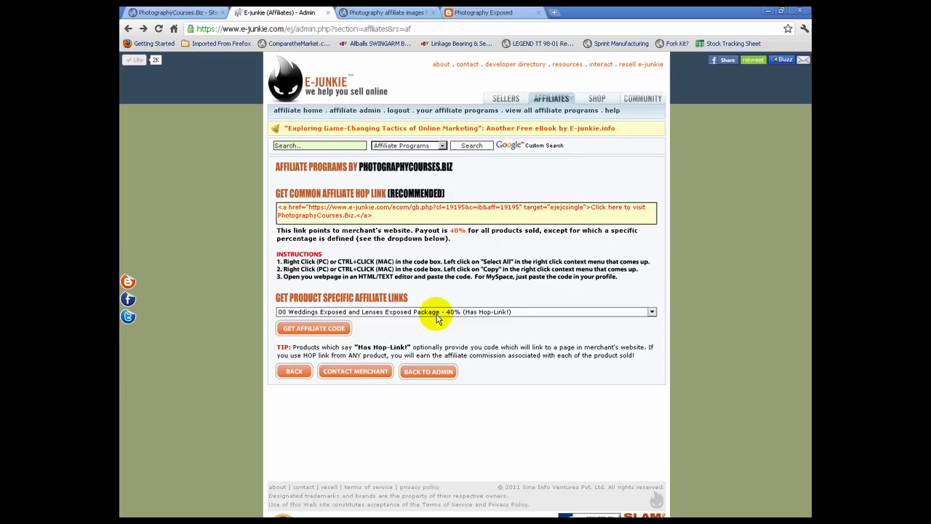
pyautogui.click(652, 312)
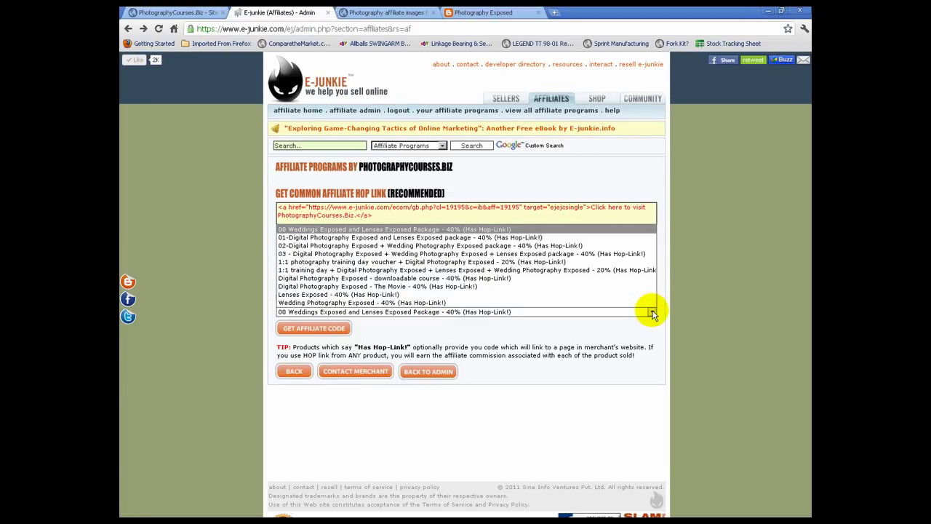
pyautogui.click(458, 286)
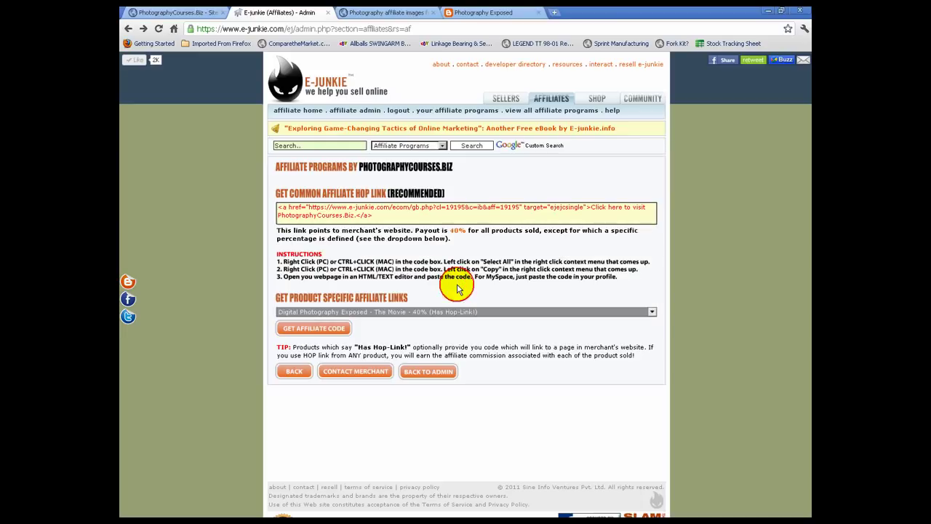
pyautogui.click(320, 327)
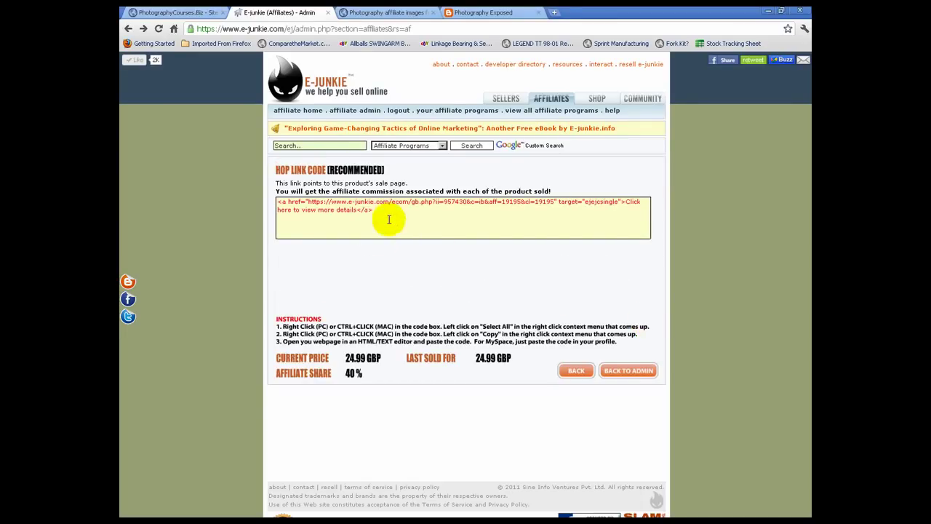
pyautogui.rightClick(347, 208)
pyautogui.click(380, 251)
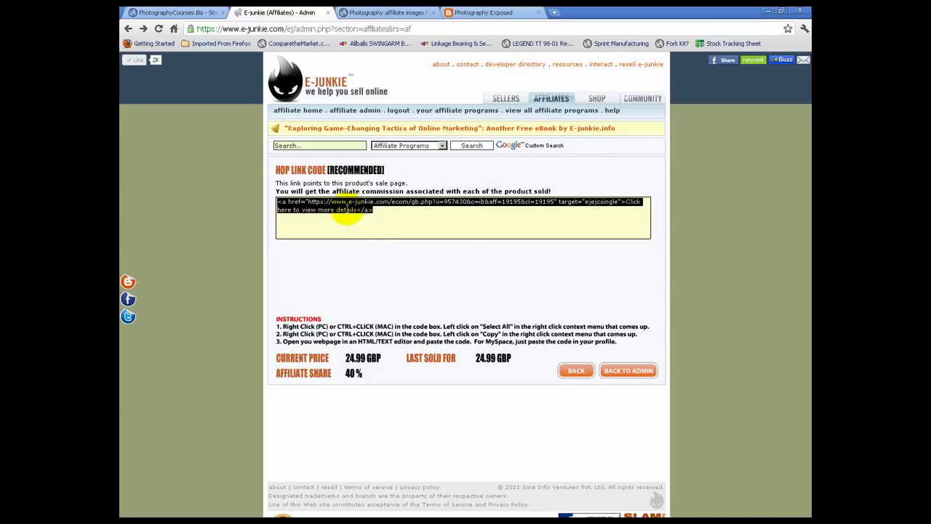
pyautogui.rightClick(347, 210)
# Paste the movie's link code over the old banner code in Notepad and select its link text
pyautogui.click(358, 224)
pyautogui.hotkey('alt', 'Tab')
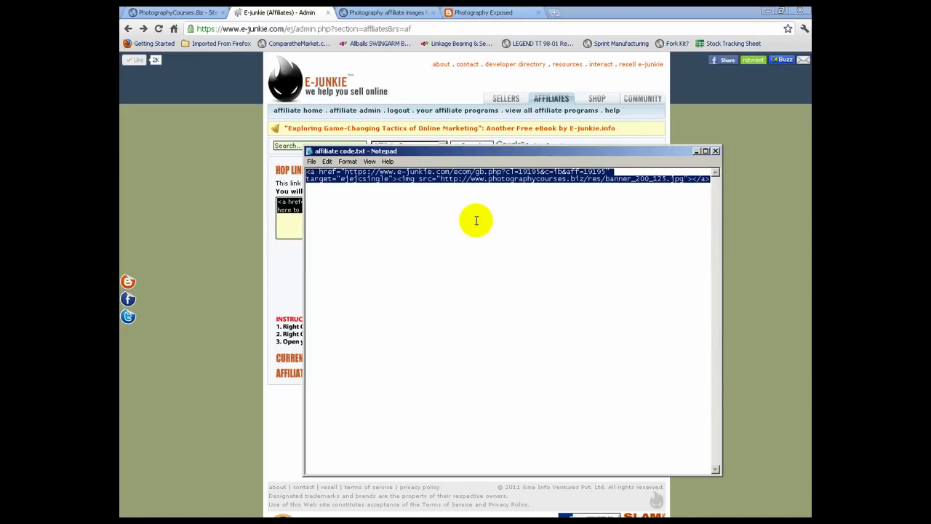
pyautogui.press('Delete')
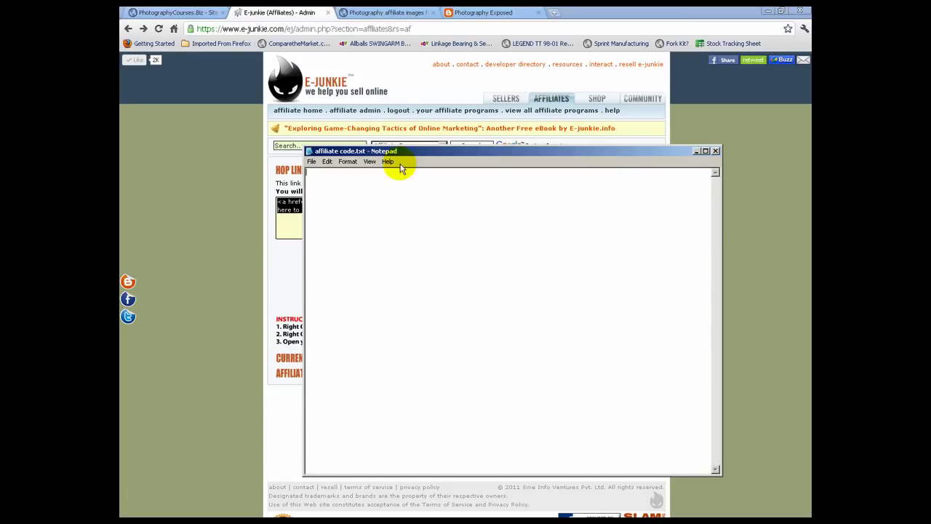
pyautogui.rightClick(409, 192)
pyautogui.click(435, 229)
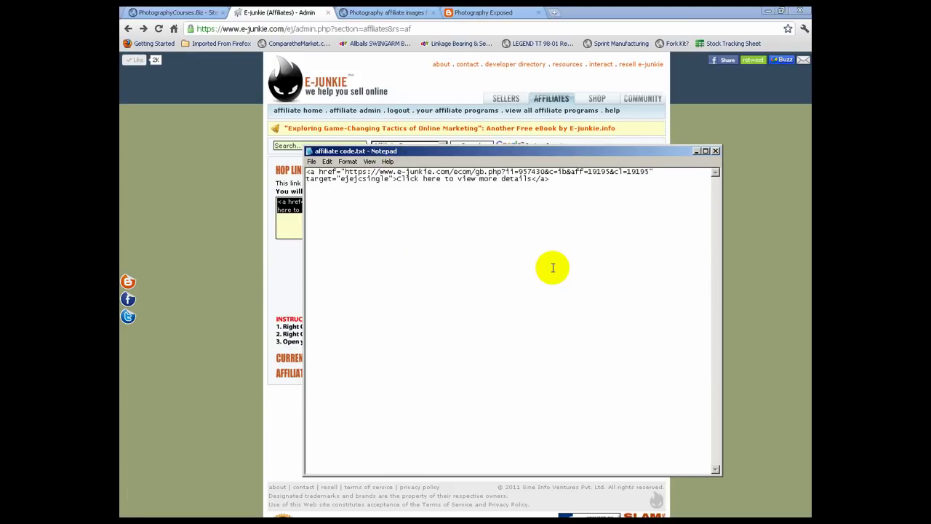
pyautogui.moveTo(532, 179); pyautogui.dragTo(397, 179)
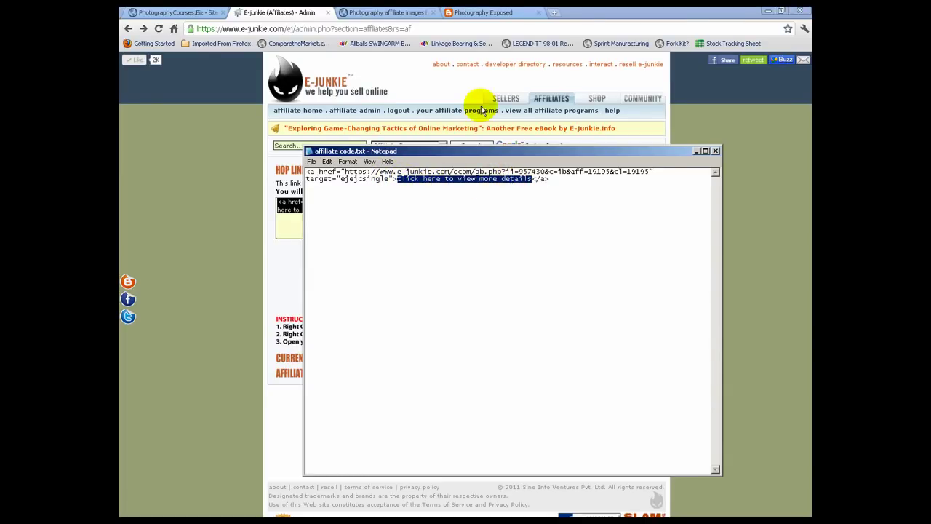
# Copy the orange DVD button's img src code from the gallery's Product Images section
pyautogui.click(412, 13)
pyautogui.click(593, 265)
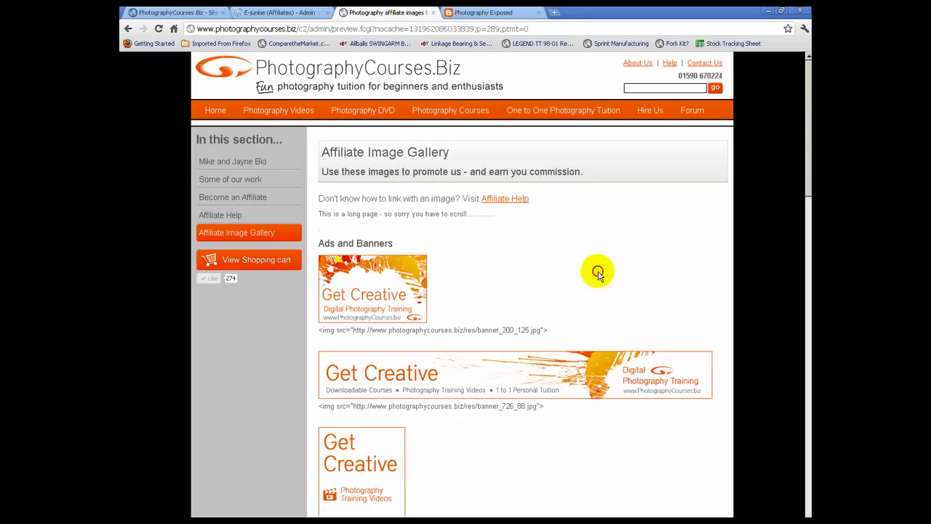
pyautogui.scroll(-3, 735, 318)
pyautogui.scroll(-3, 734, 318)
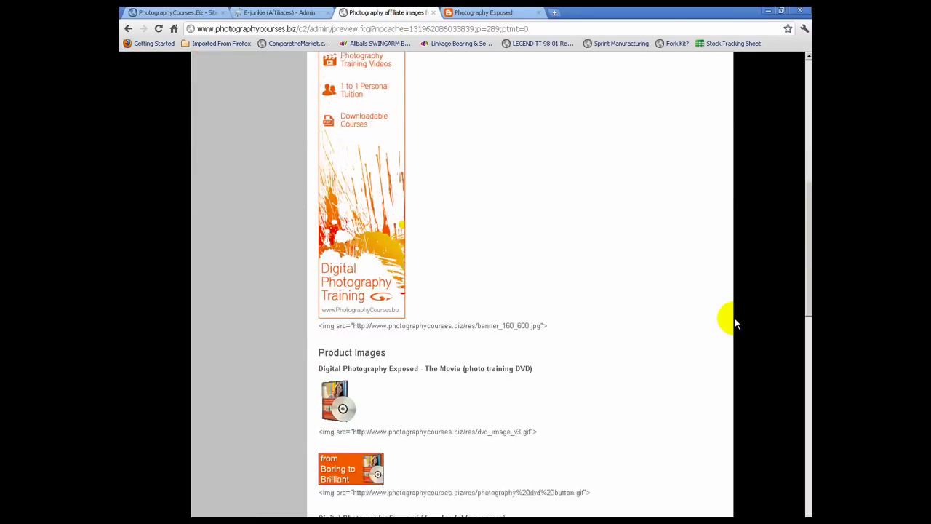
pyautogui.scroll(-2, 735, 318)
pyautogui.scroll(-1, 735, 318)
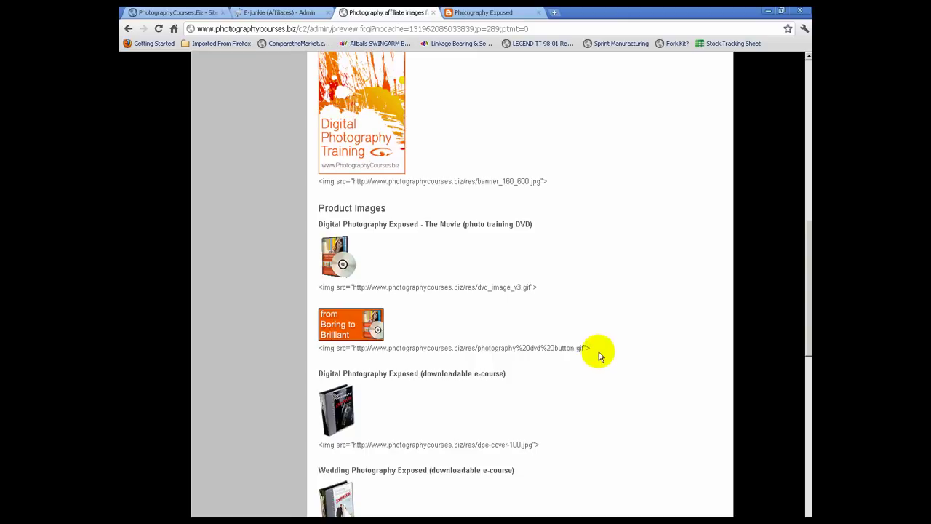
pyautogui.moveTo(590, 348); pyautogui.dragTo(317, 349)
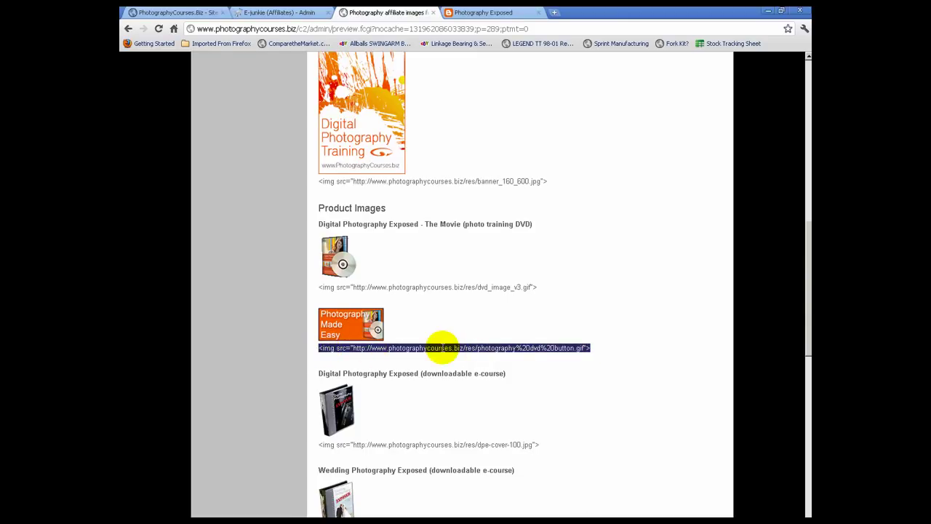
pyautogui.rightClick(443, 347)
pyautogui.click(459, 355)
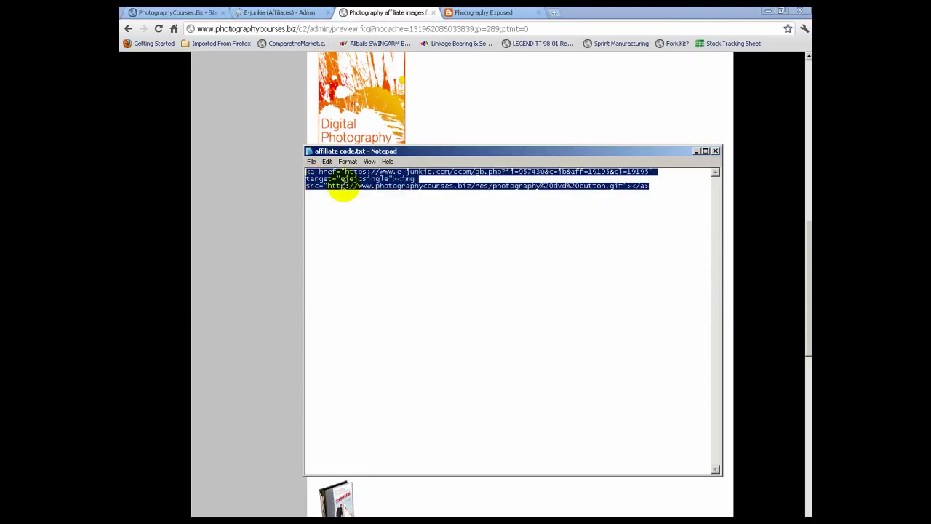
# Copy the combined link-and-image code from Notepad and return to the Photography Exposed blog
pyautogui.rightClick(342, 188)
pyautogui.click(364, 211)
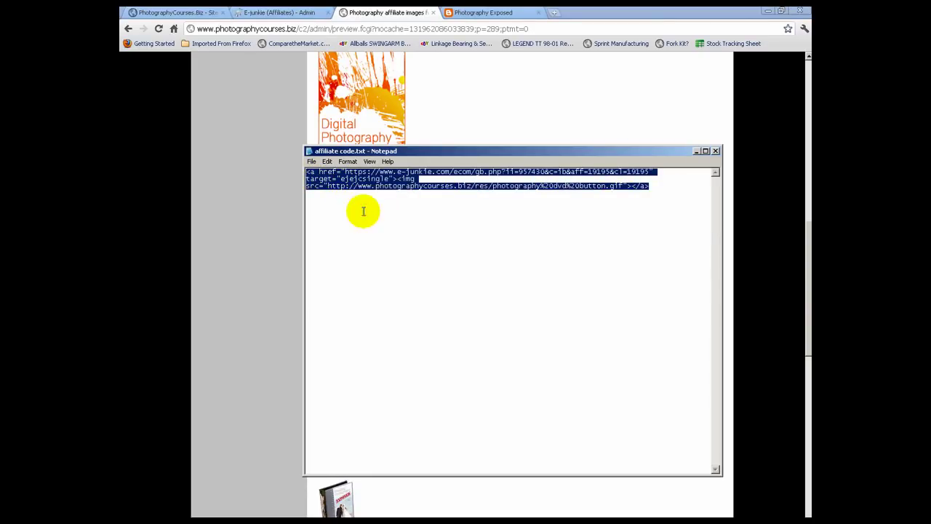
pyautogui.click(476, 13)
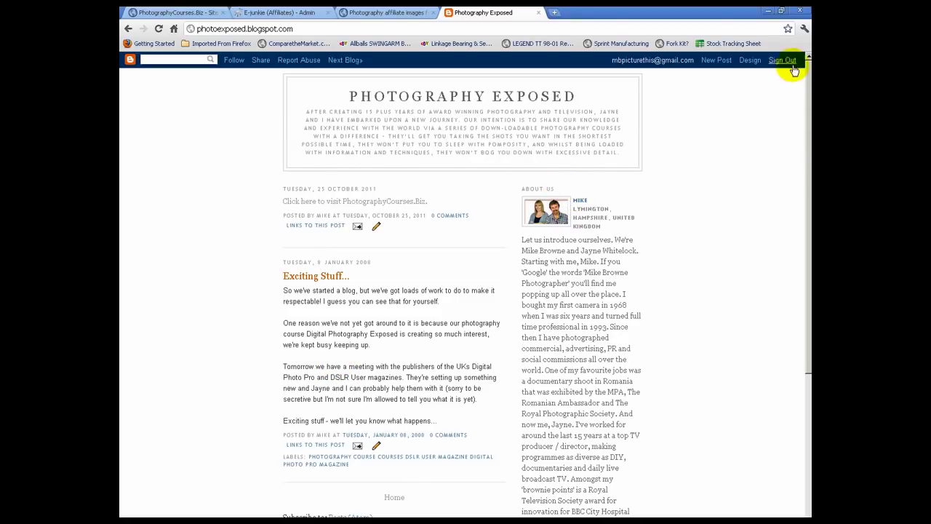
# Save a new sidebar HTML/JavaScript gadget containing the DVD-button affiliate link code
pyautogui.click(753, 59)
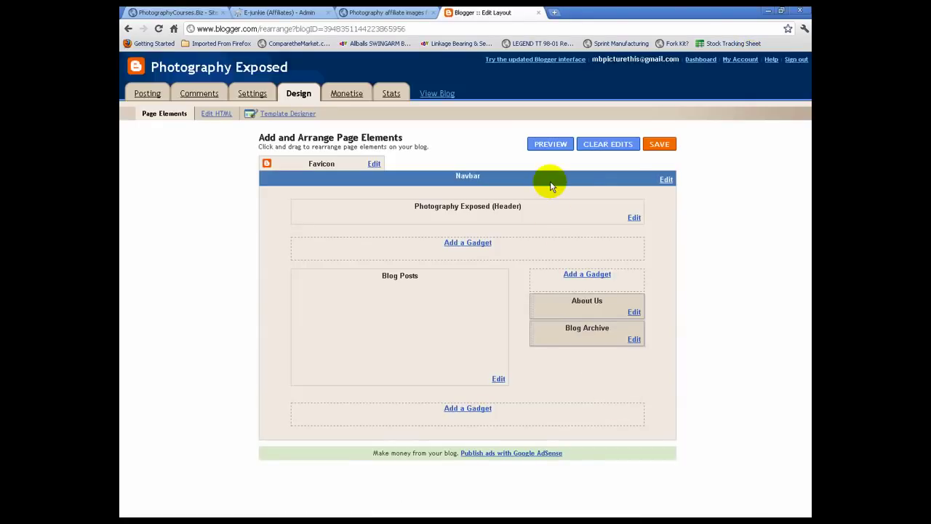
pyautogui.click(578, 274)
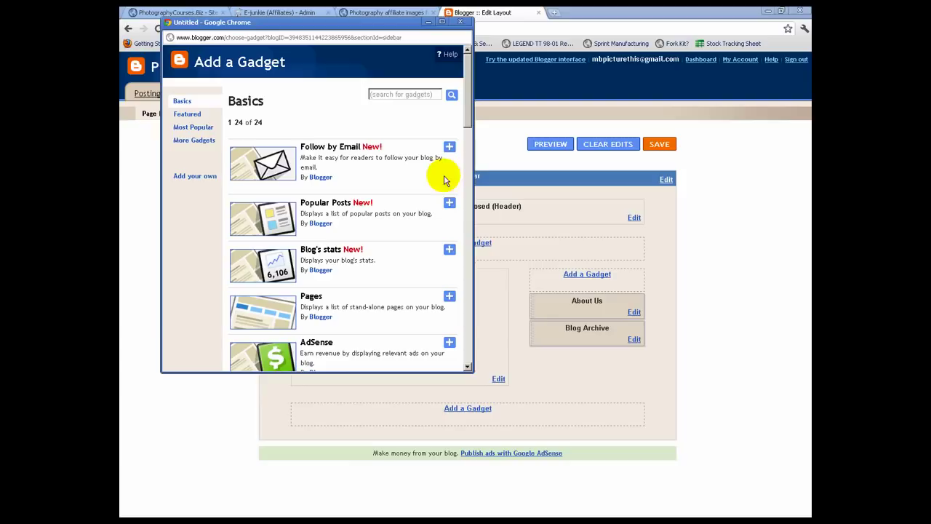
pyautogui.moveTo(463, 120); pyautogui.dragTo(460, 191)
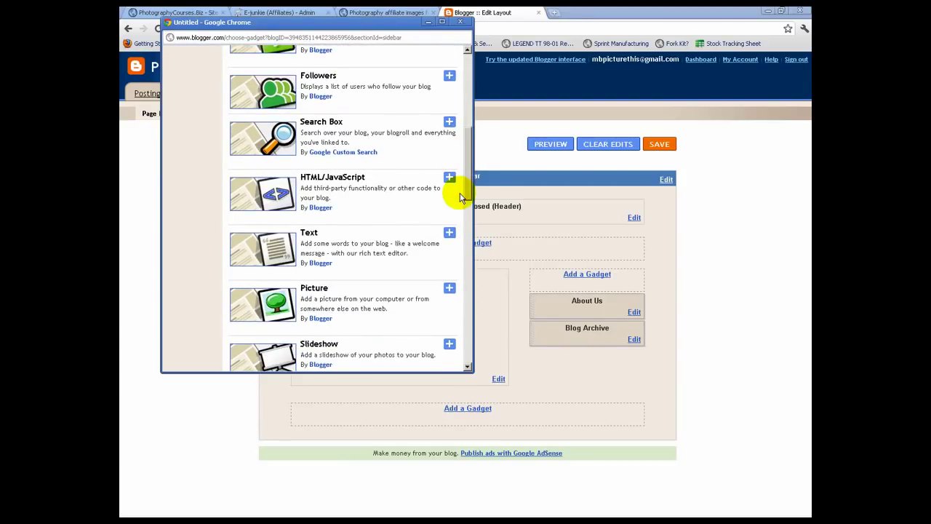
pyautogui.click(255, 186)
pyautogui.rightClick(228, 193)
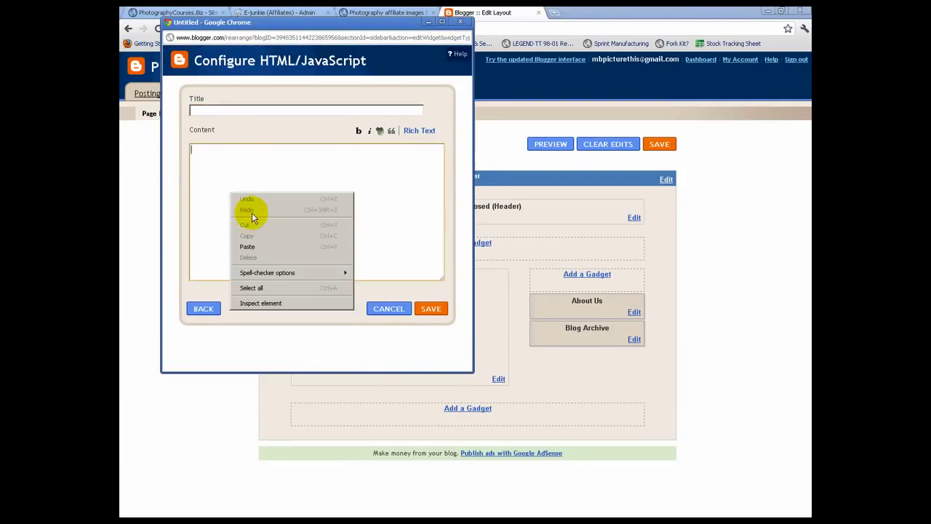
pyautogui.click(266, 246)
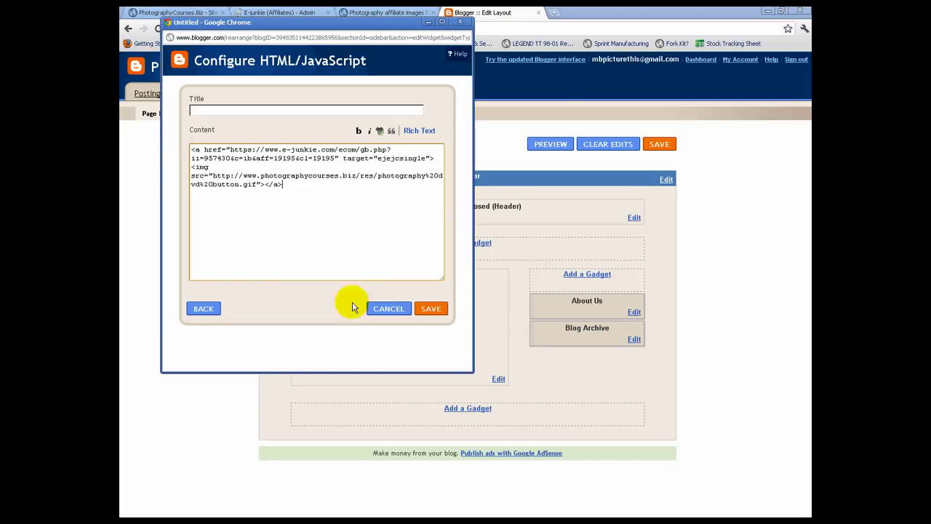
pyautogui.click(426, 308)
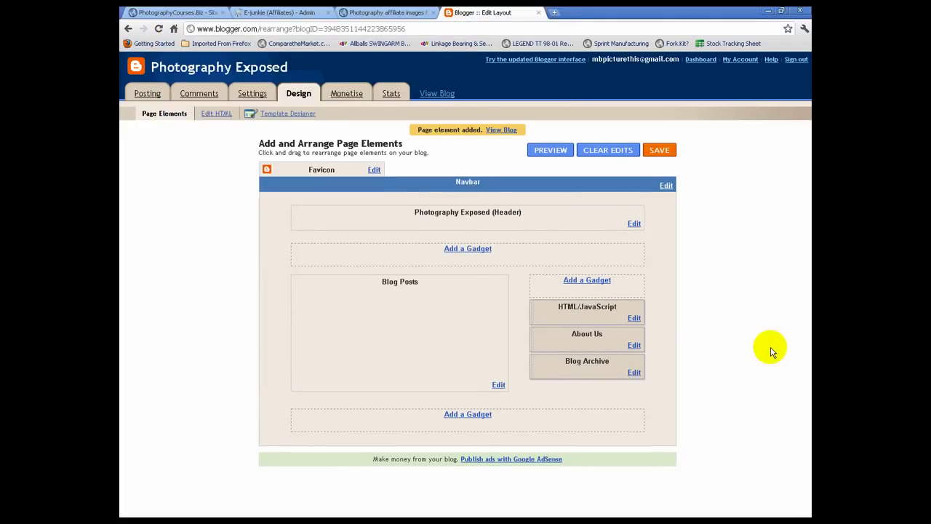
# View the live blog and click the Photography Made Easy sidebar button to test it
pyautogui.click(501, 131)
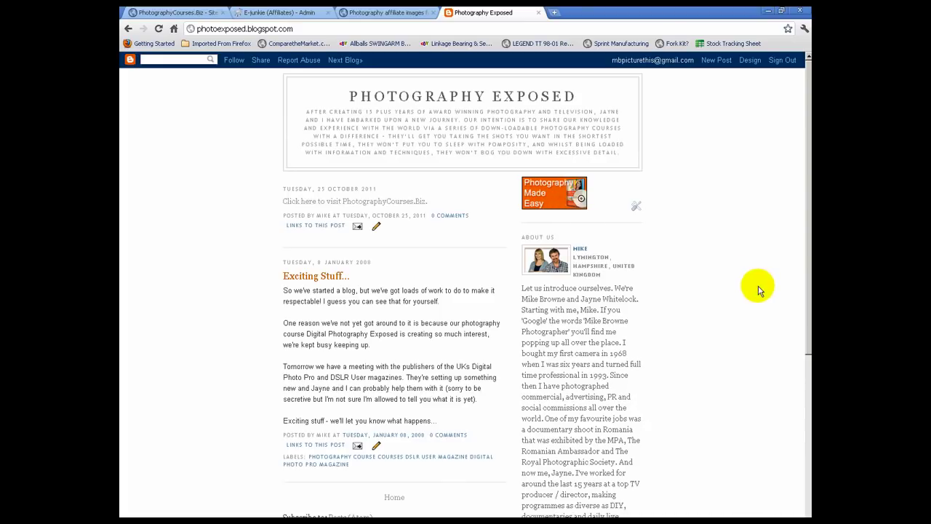
pyautogui.click(544, 202)
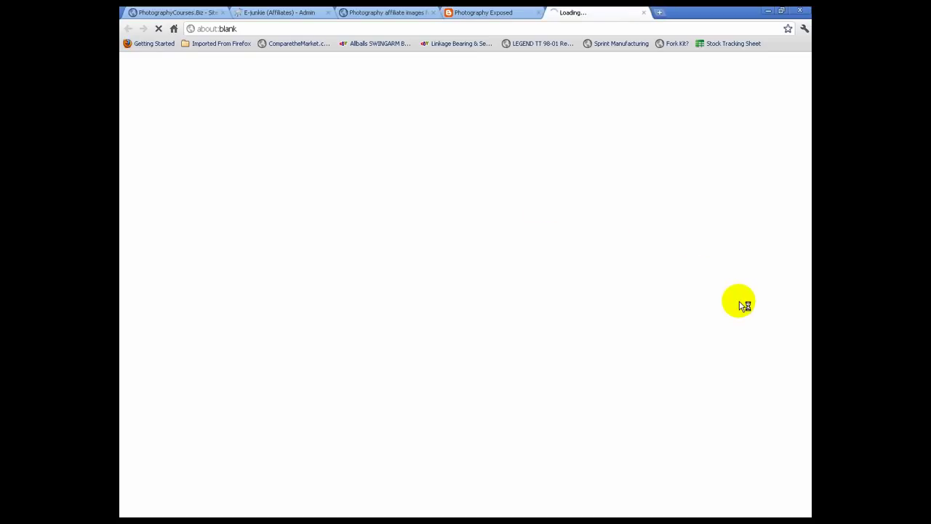